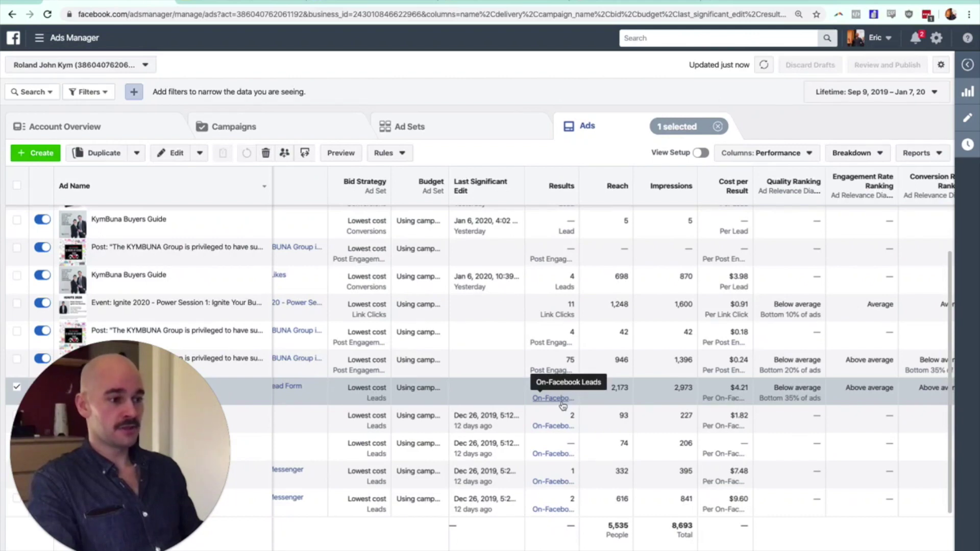
Generate the 11 Lead Magnet - Lead Form leads as CSV/XLS files, then close the download window
left_click(562, 402)
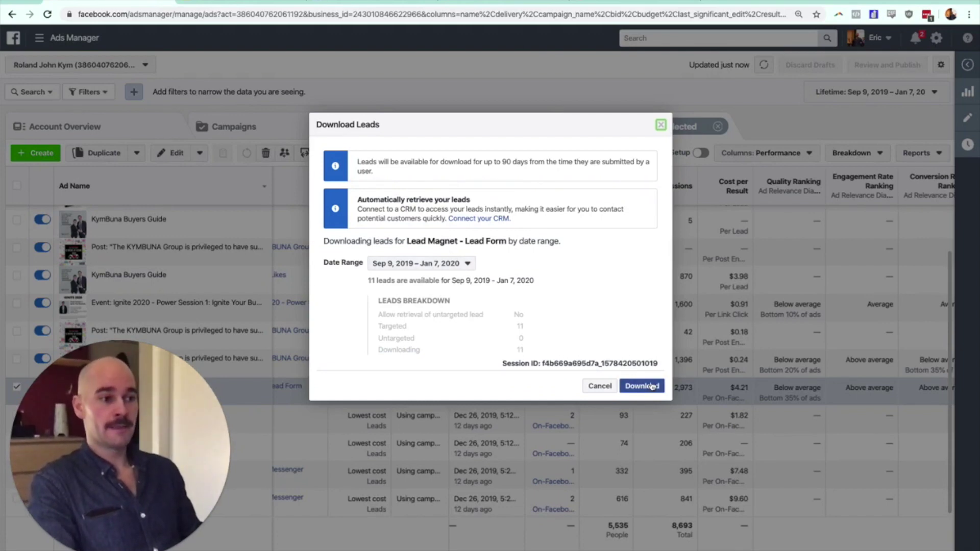
left_click(653, 386)
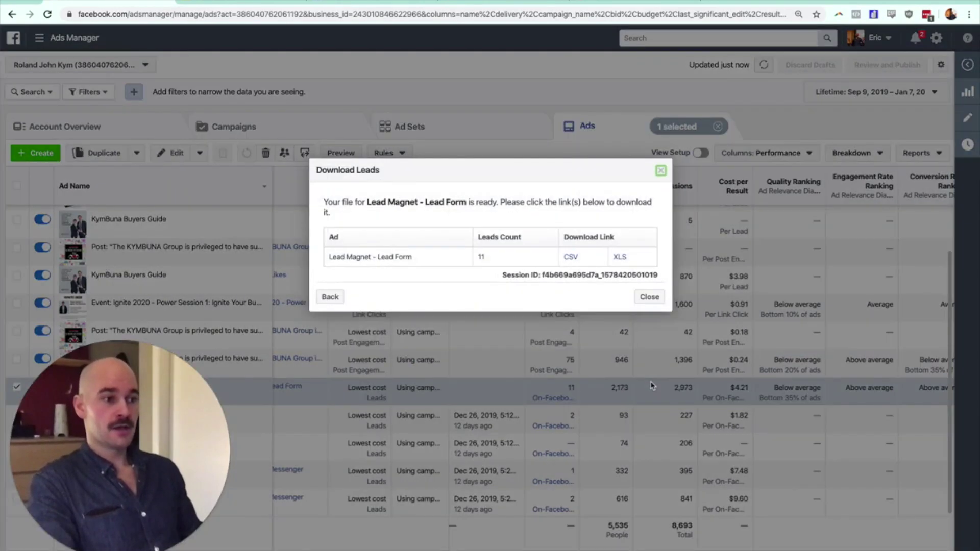
left_click(661, 171)
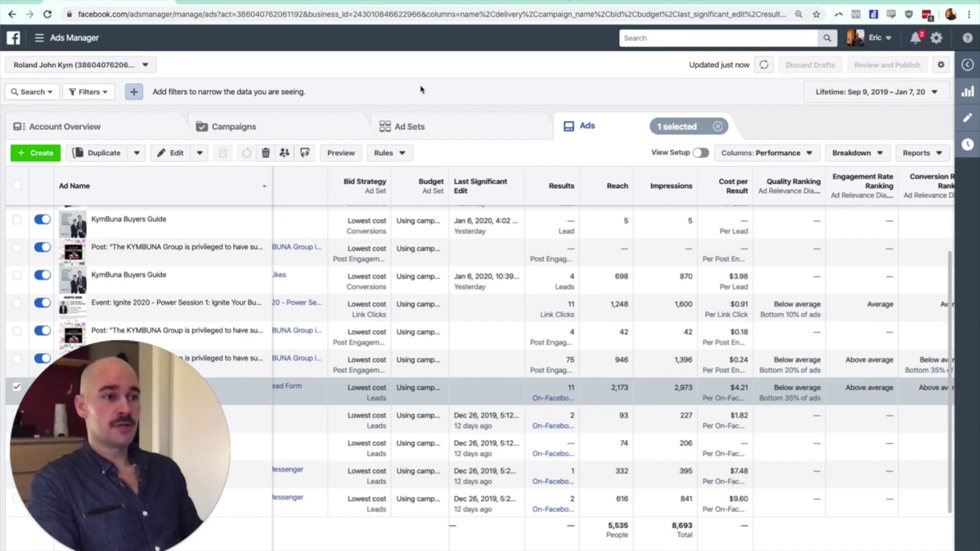
left_click(384, 1)
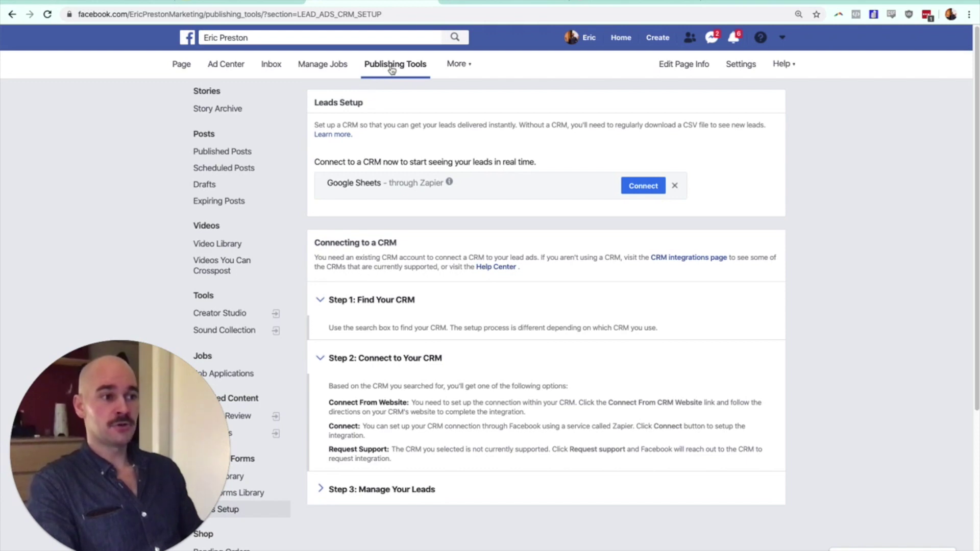
Reach Leads Setup via More > Publishing Tools and search CRM providers for 'real geek'
left_click(183, 66)
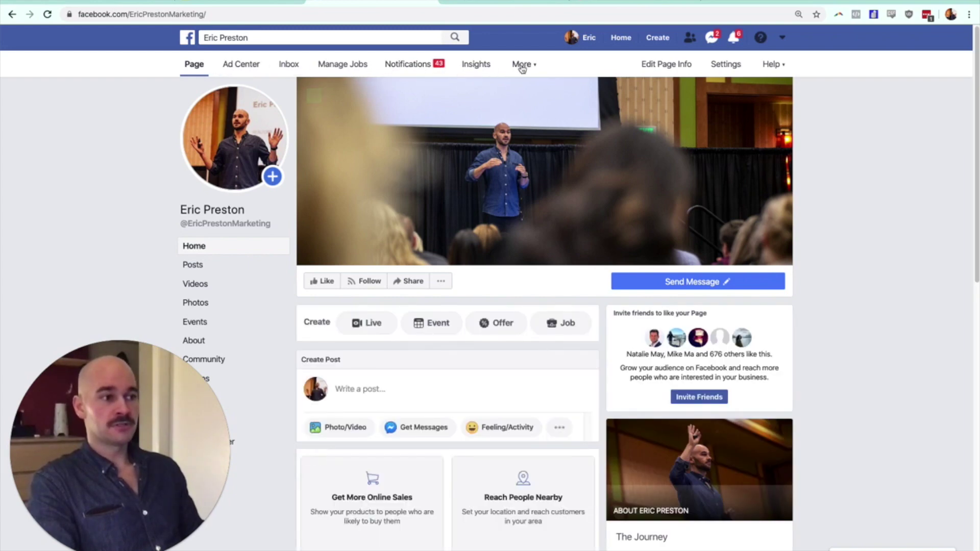
left_click(521, 65)
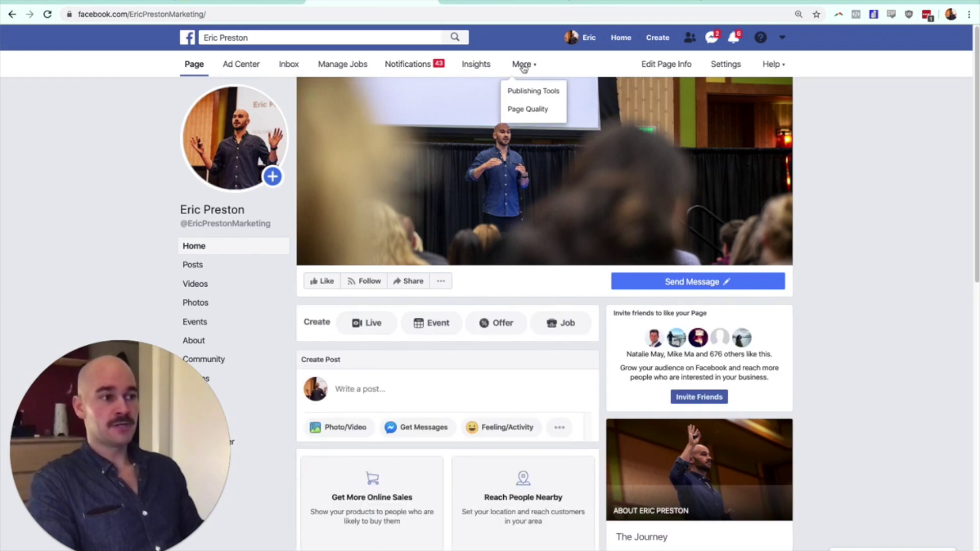
left_click(534, 93)
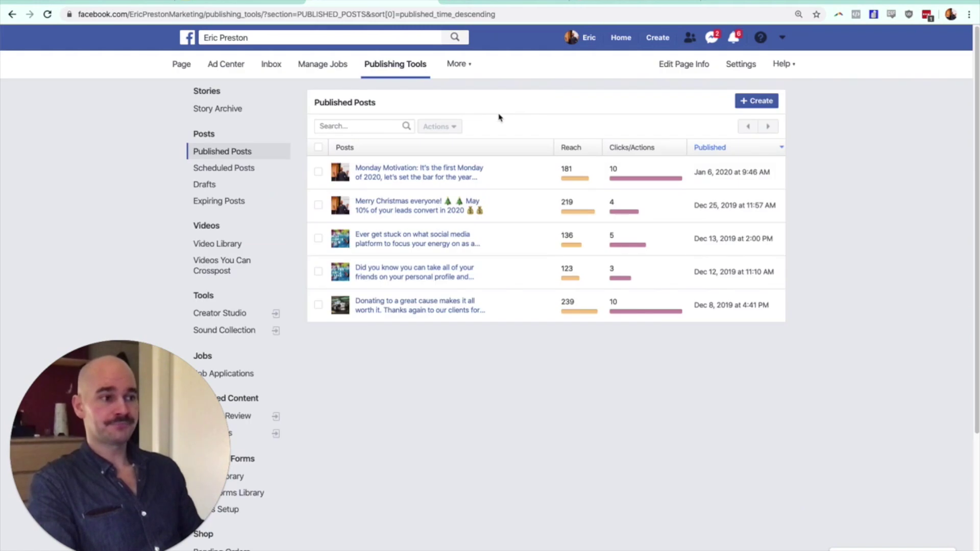
scroll(253, 214, "down", 3)
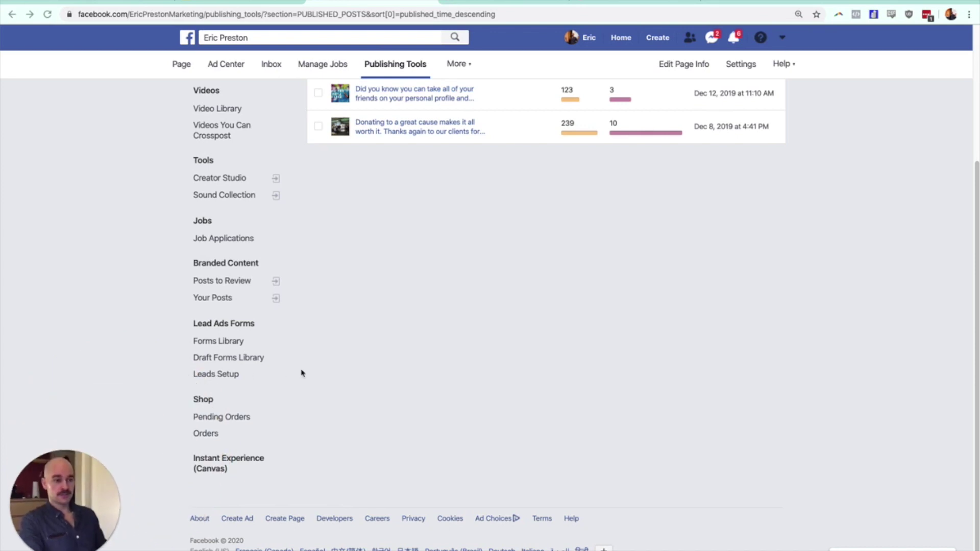
left_click(219, 377)
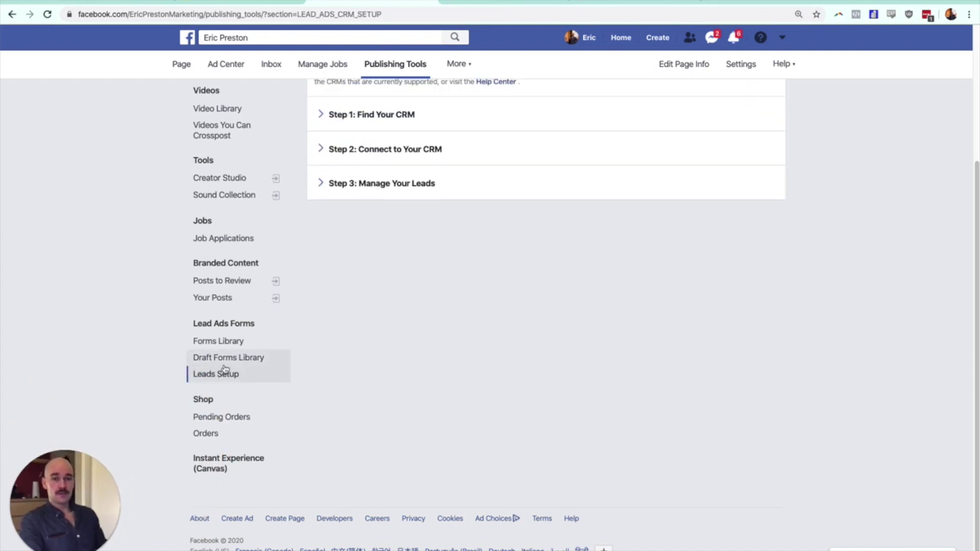
scroll(470, 179, "up", 3)
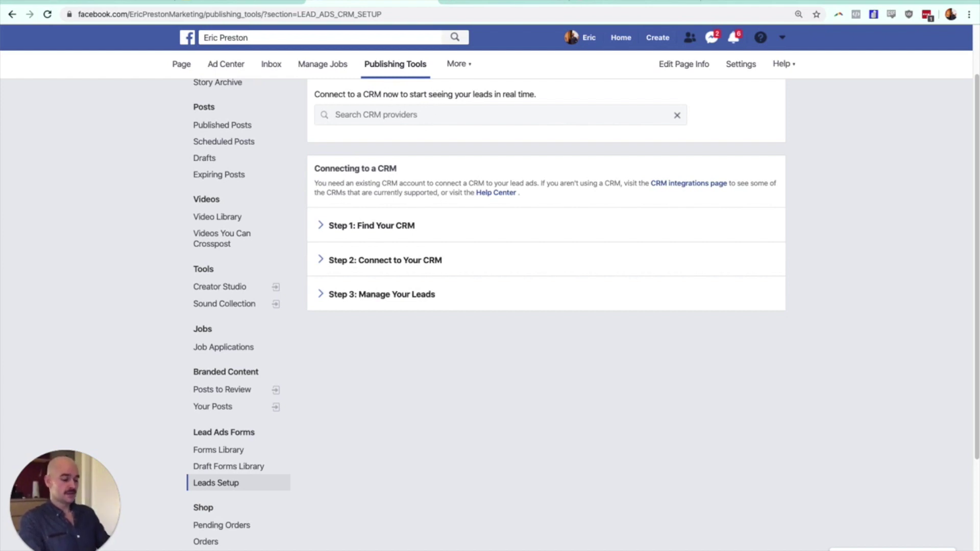
type("real geek")
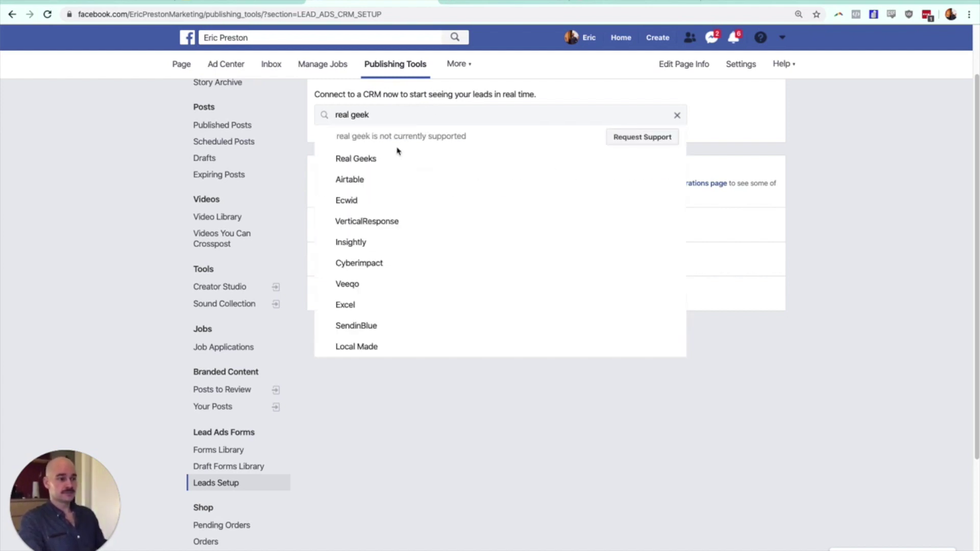
Try Real Geeks and Real Estate Webmasters as CRM providers, then choose MailChimp instead
left_click(398, 159)
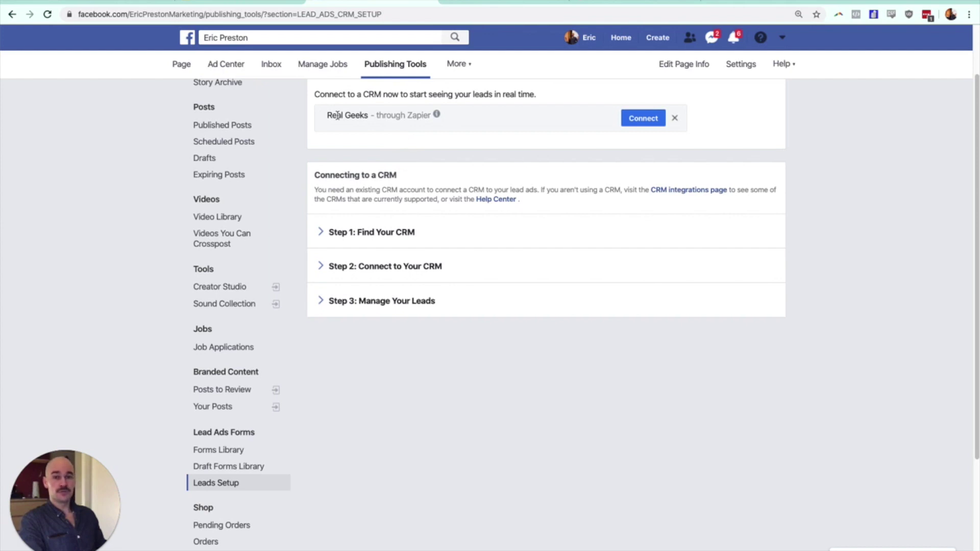
left_click(676, 119)
left_click(393, 112)
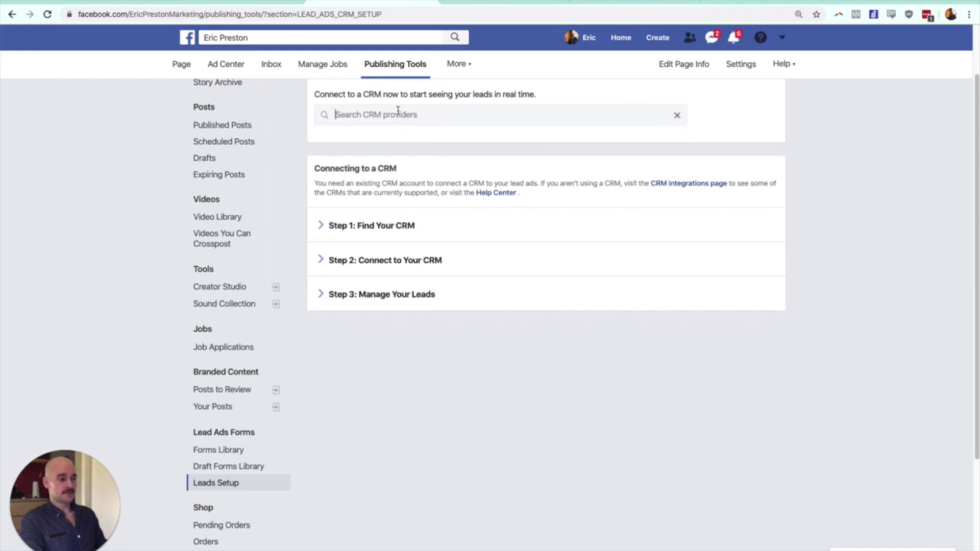
type("real est")
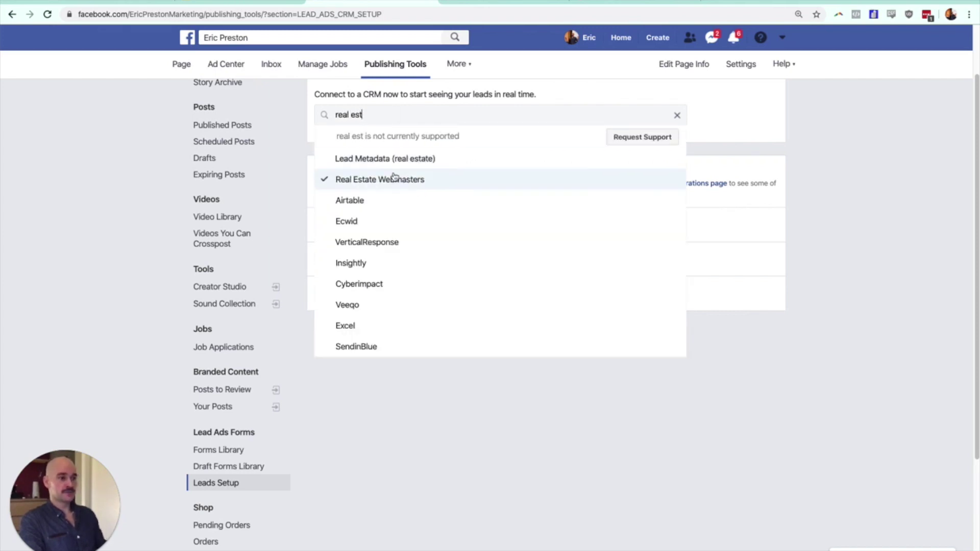
left_click(395, 180)
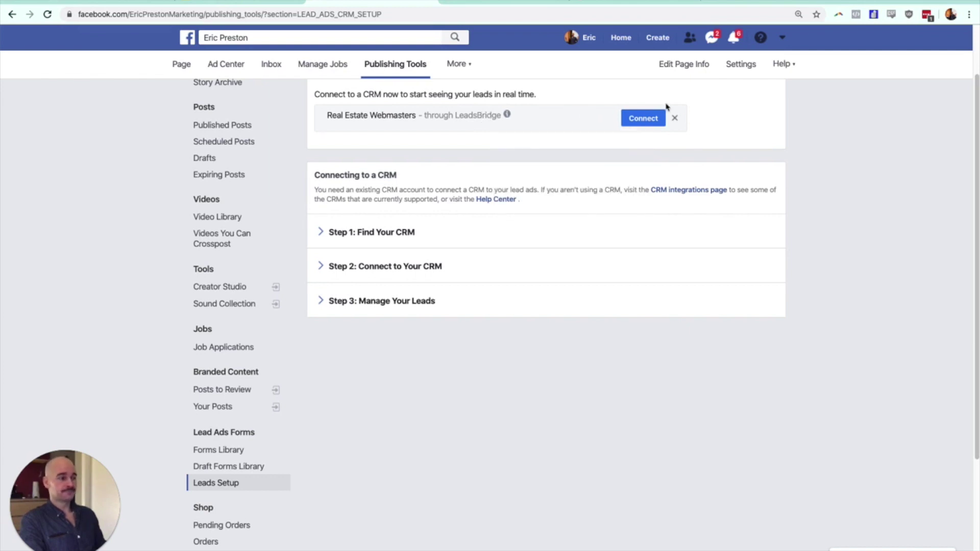
left_click(676, 120)
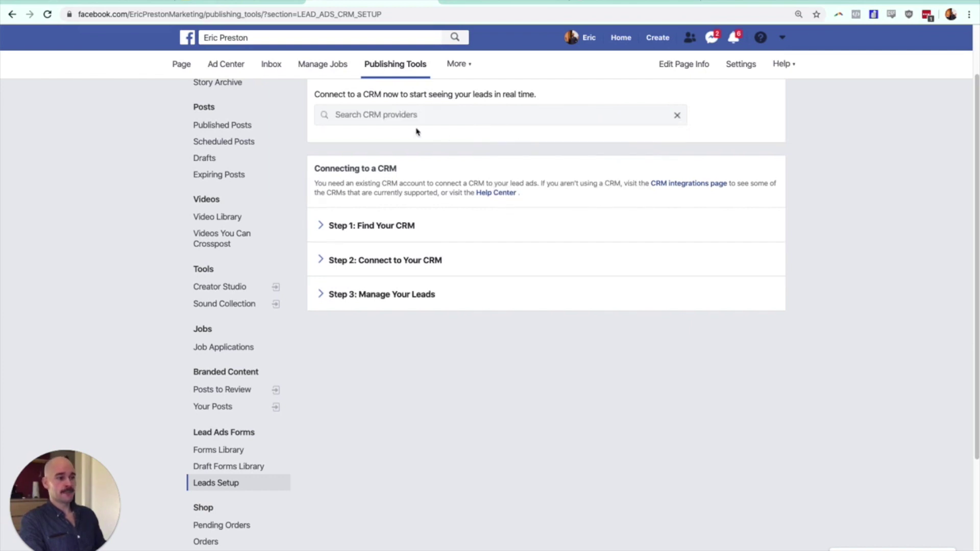
type("mail")
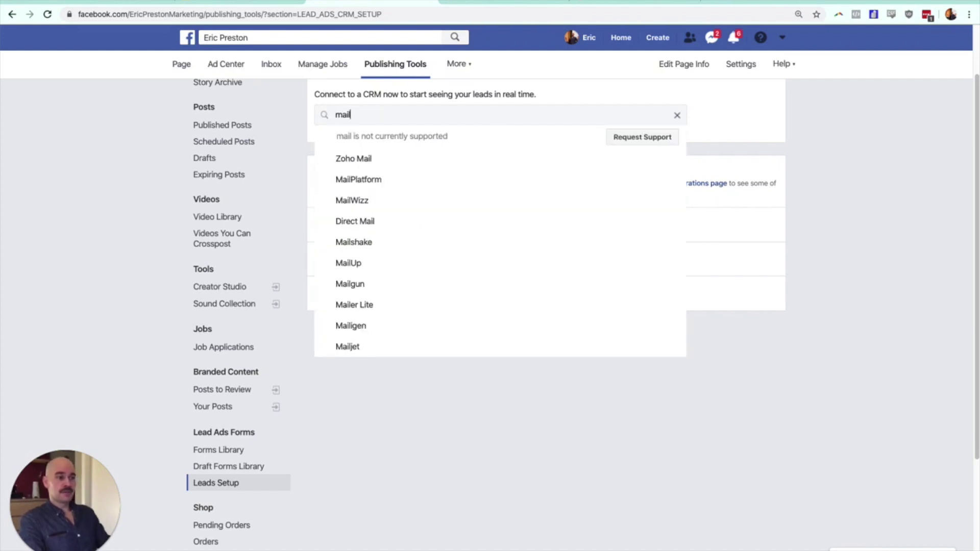
type("chi")
left_click(400, 159)
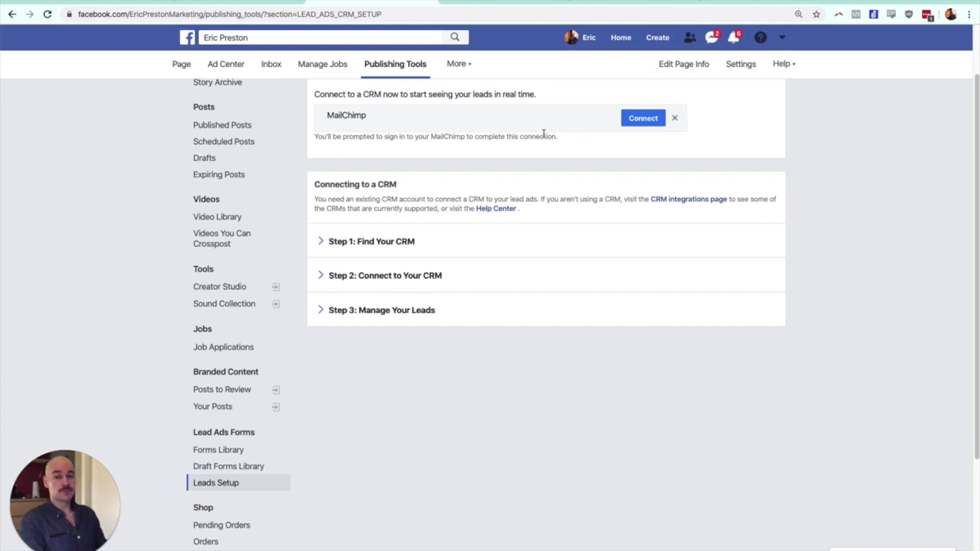
Clear the MailChimp CRM choice, then start a new zap from Zapier's My Zaps
left_click(676, 118)
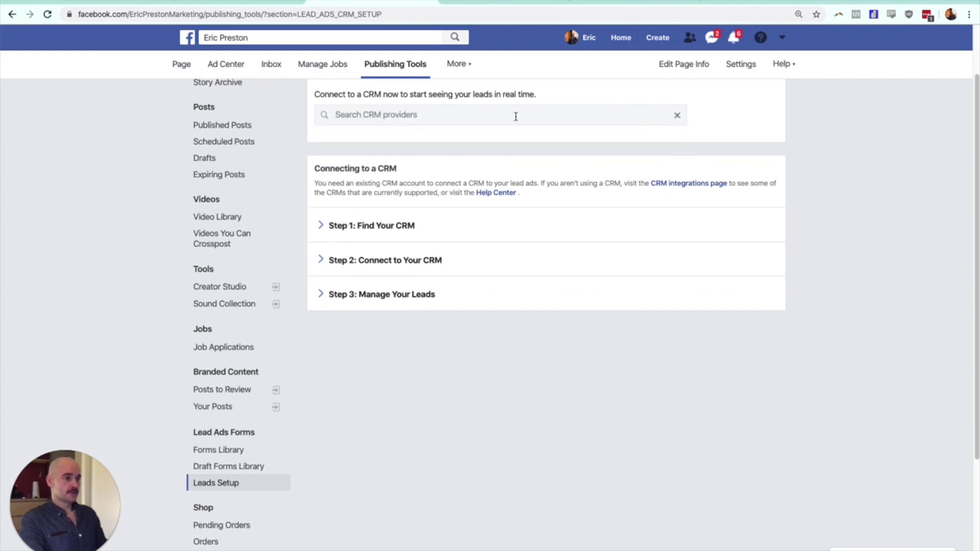
left_click(401, 112)
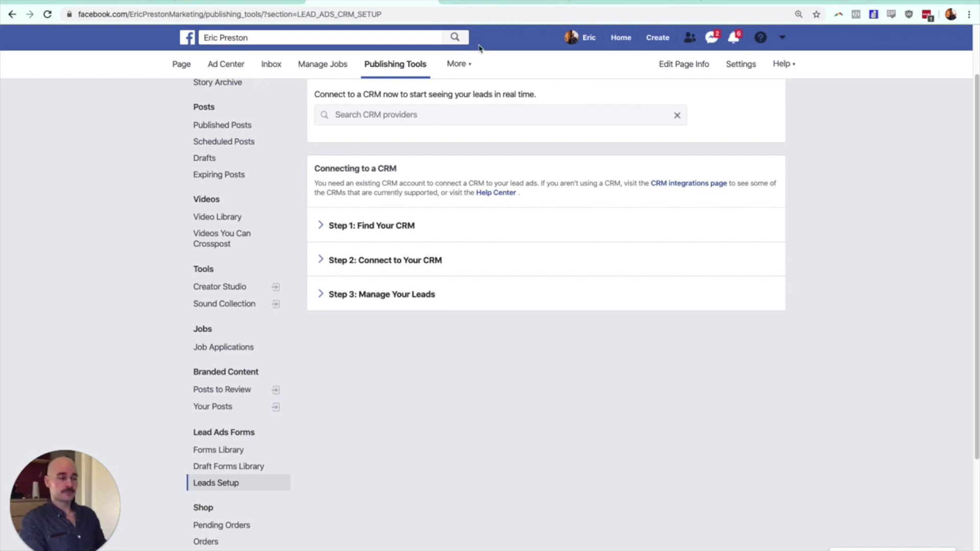
left_click(498, 1)
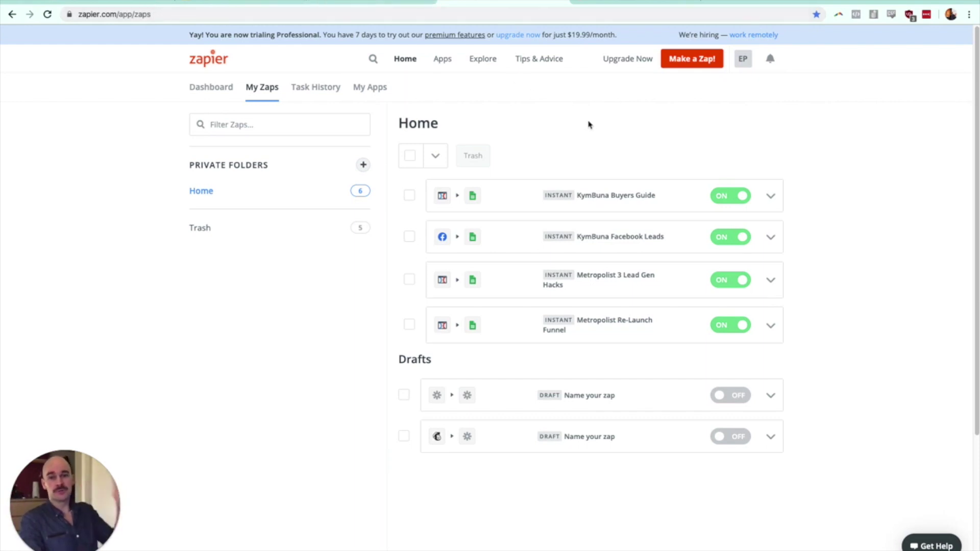
left_click(689, 63)
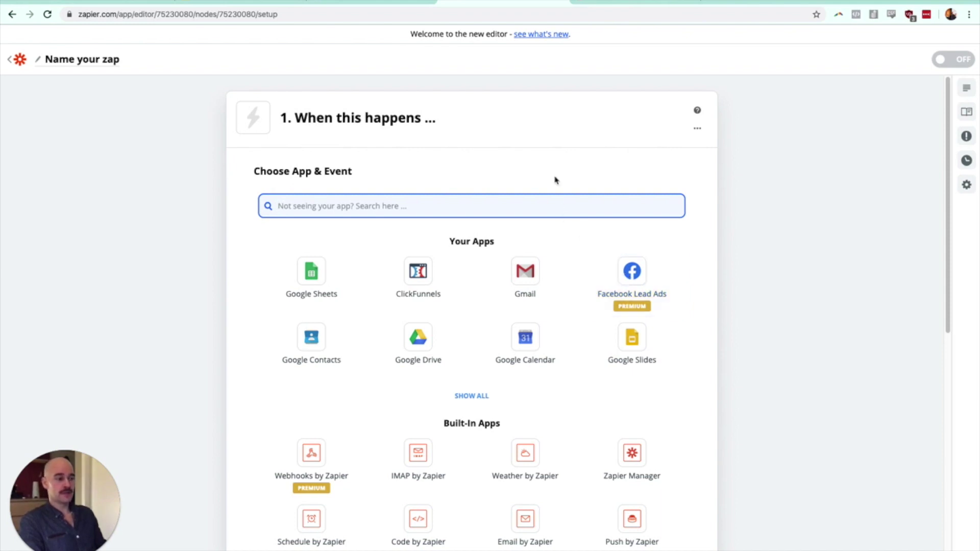
Set the zap's trigger to Facebook Lead Ads with the New Lead event
left_click(618, 264)
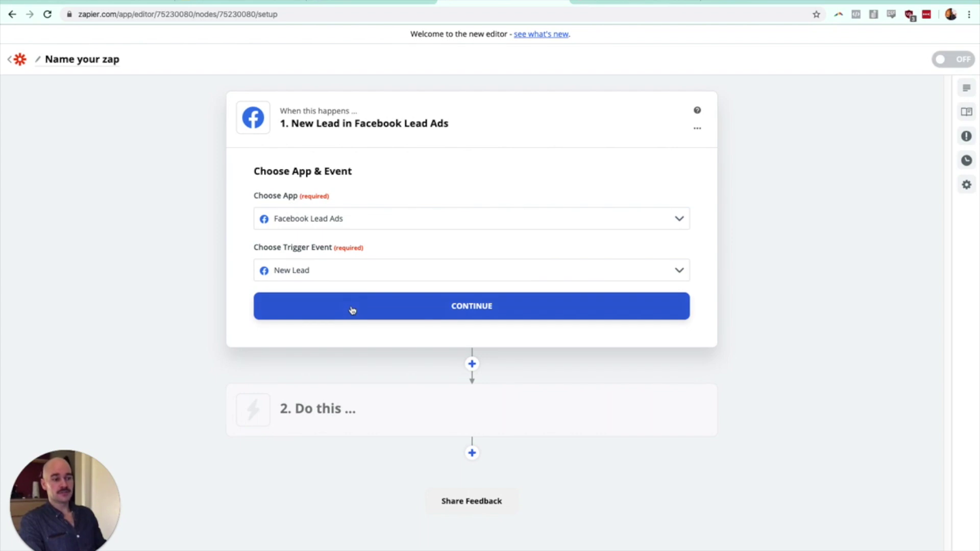
left_click(336, 298)
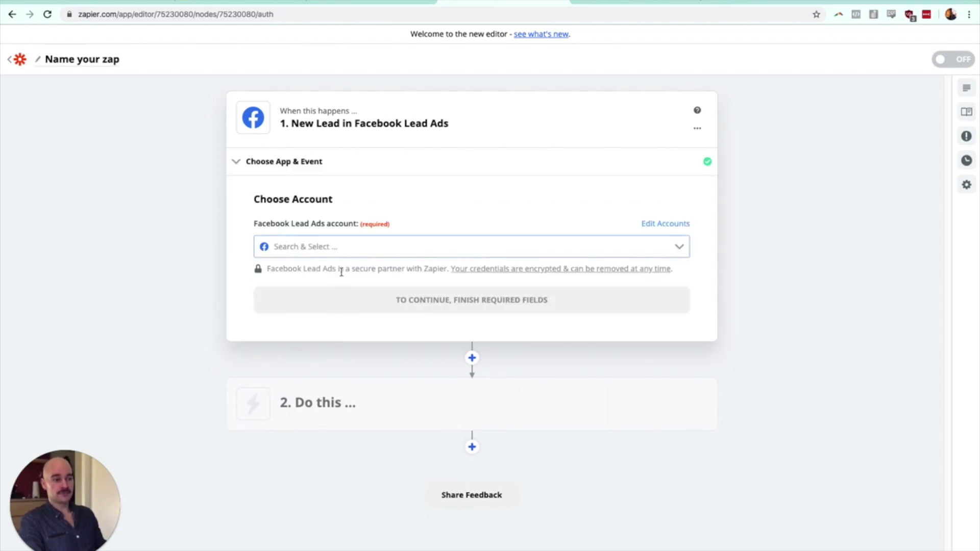
Reconnect the expired Facebook Lead Ads account, granting Zapier access to ads, pages and leads
left_click(335, 276)
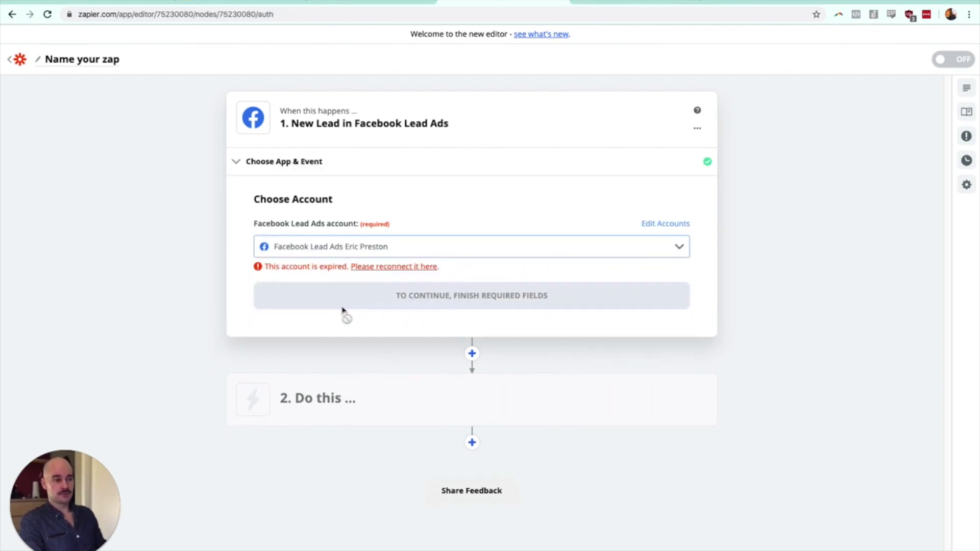
left_click(350, 246)
left_click(354, 273)
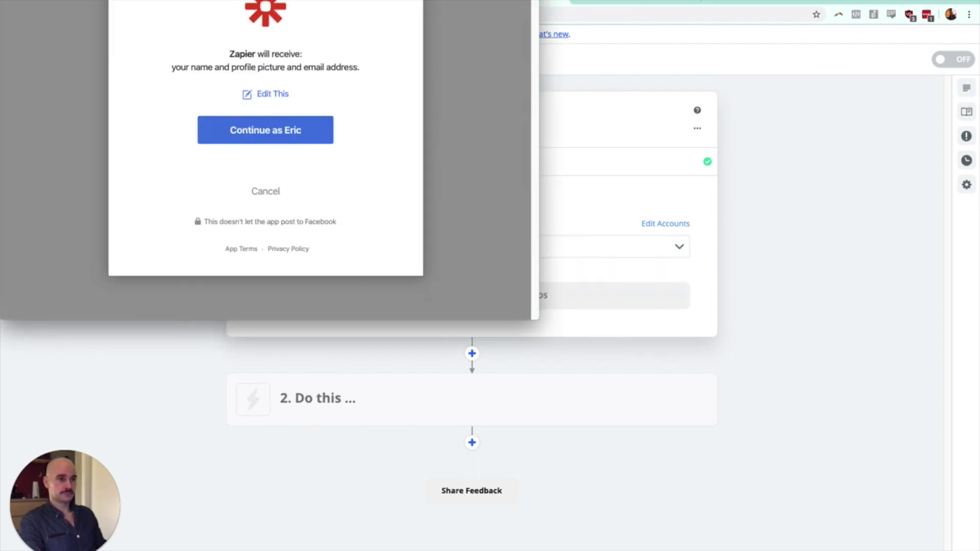
left_click(255, 130)
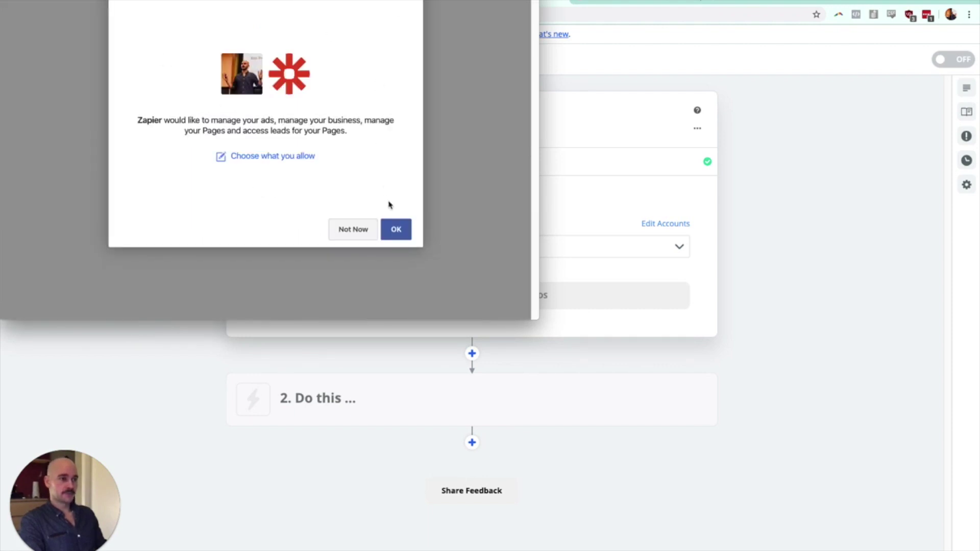
left_click(398, 231)
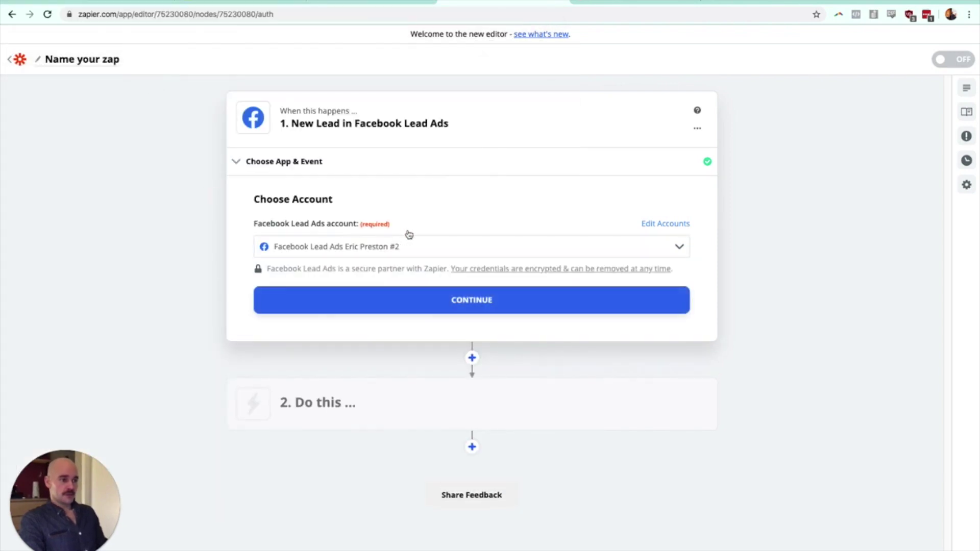
left_click(413, 249)
left_click(420, 278)
left_click(448, 305)
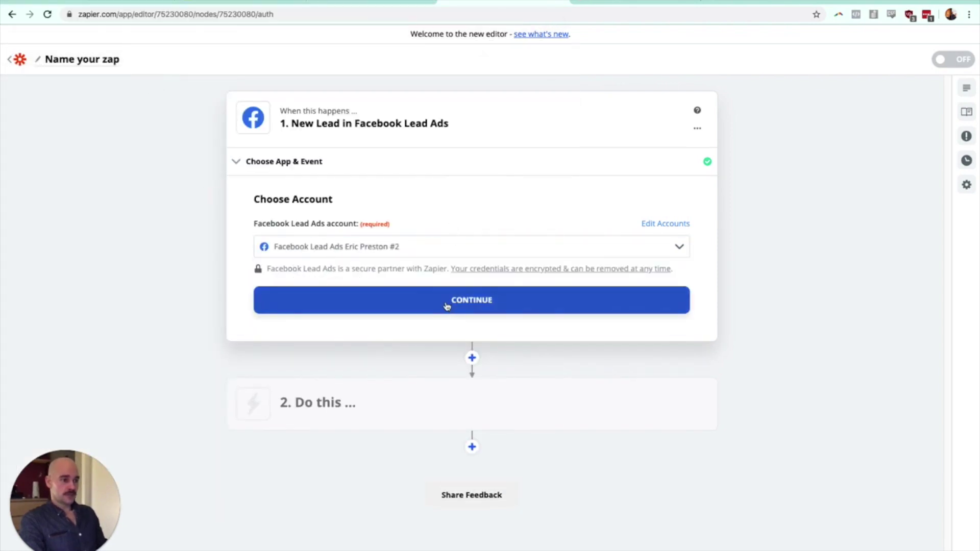
Limit the trigger to the Facebook Page's 3 Lead Gen Hacks form and skip the test
left_click(345, 276)
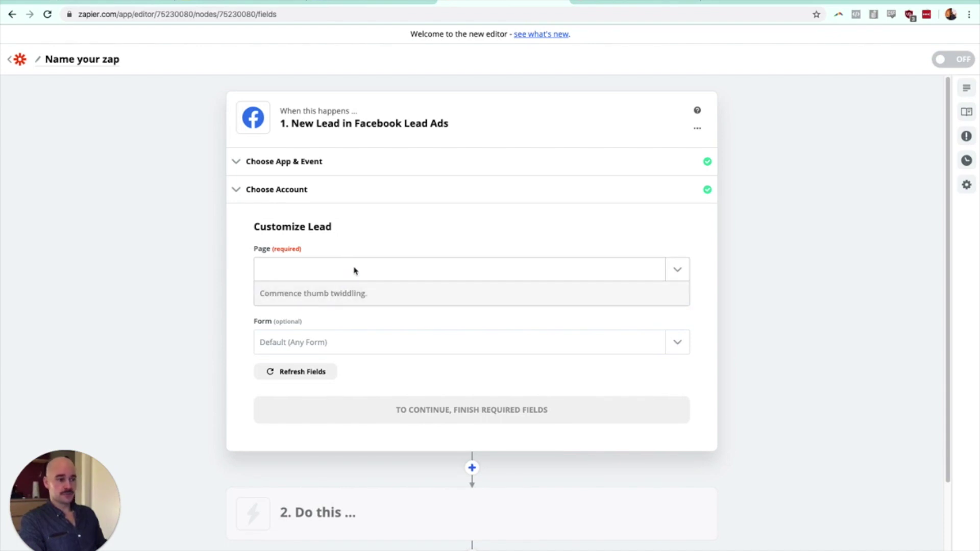
left_click(346, 313)
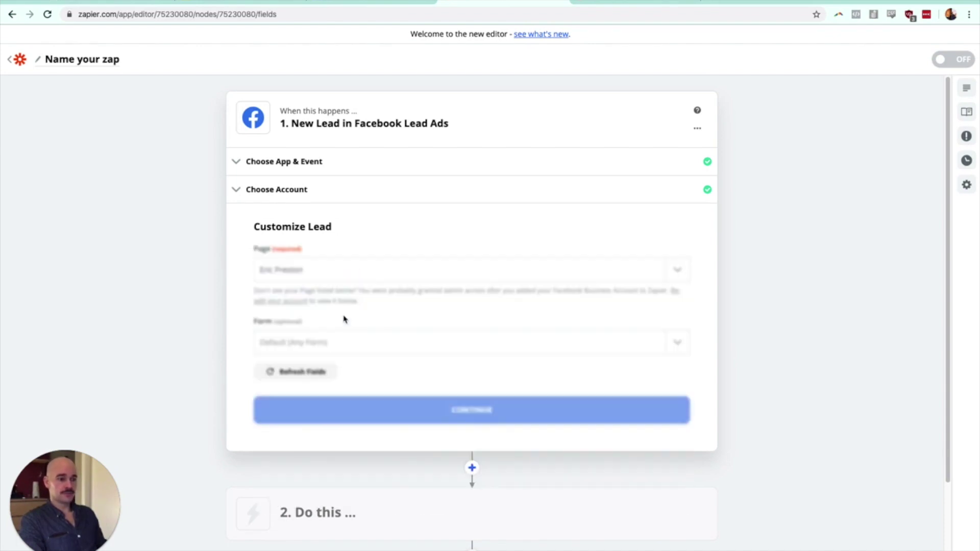
left_click(355, 343)
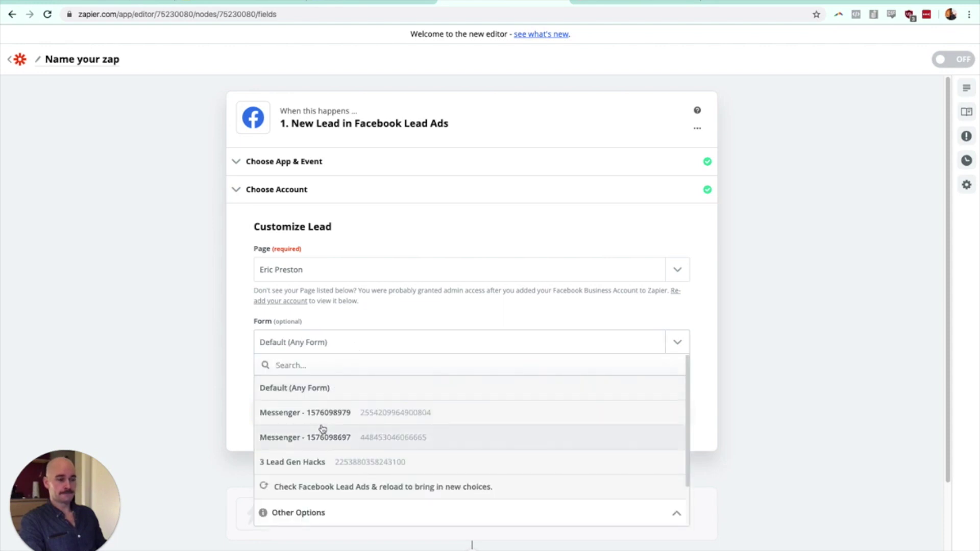
left_click(334, 468)
scroll(317, 328, "down", 3)
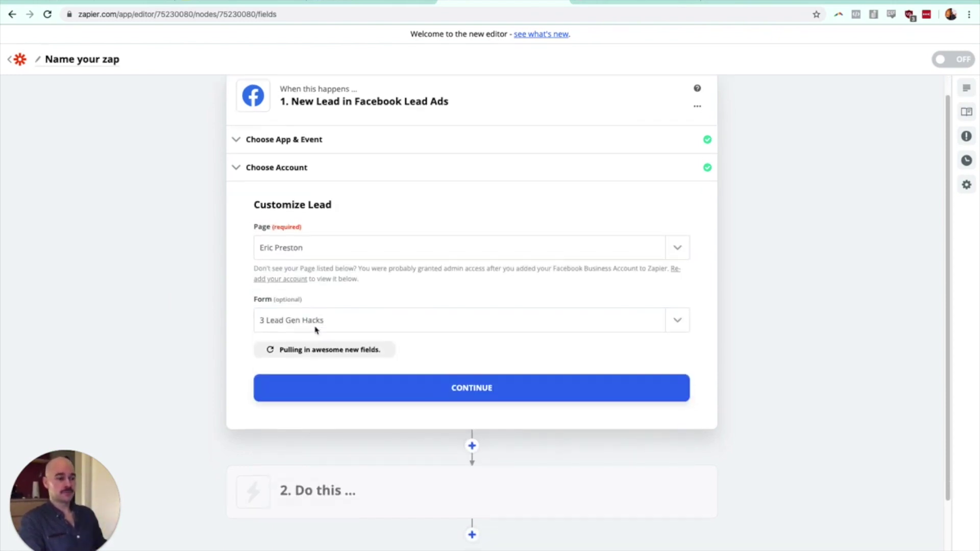
left_click(445, 314)
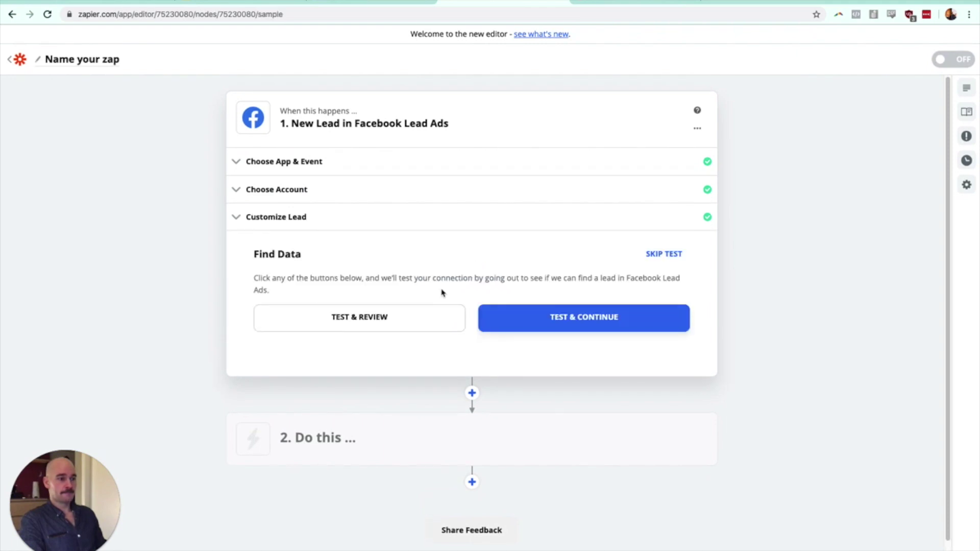
left_click(680, 254)
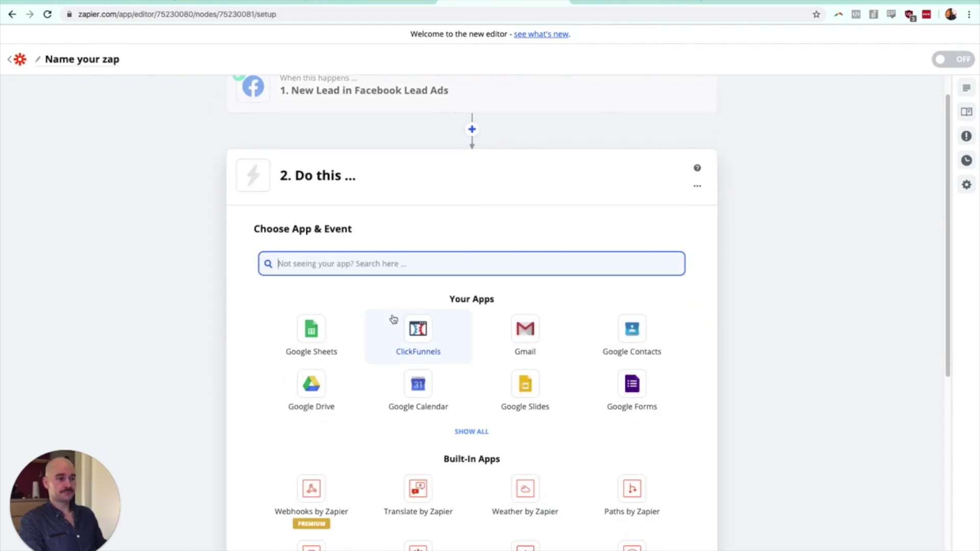
Search the action step's Choose App & Event box for 'real' apps
scroll(402, 252, "up", 1)
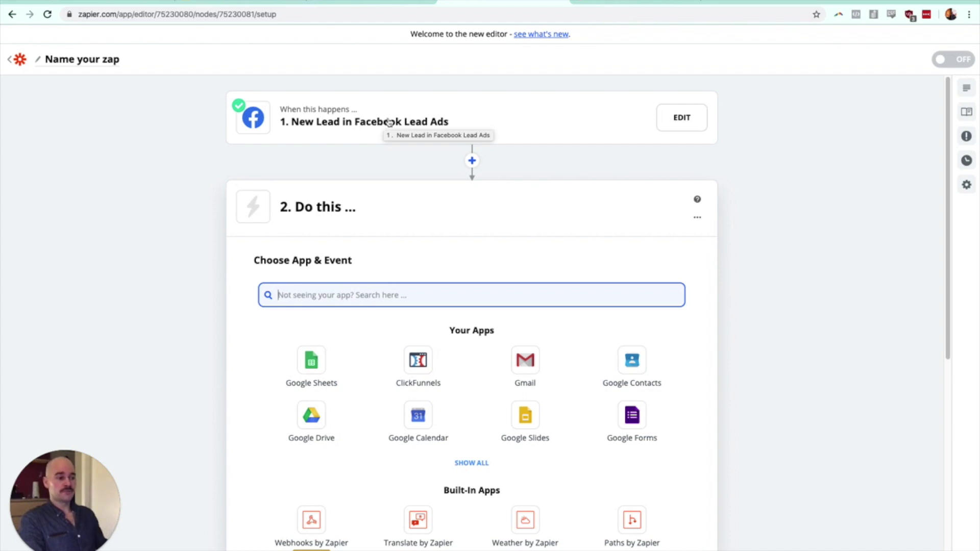
scroll(396, 212, "down", 3)
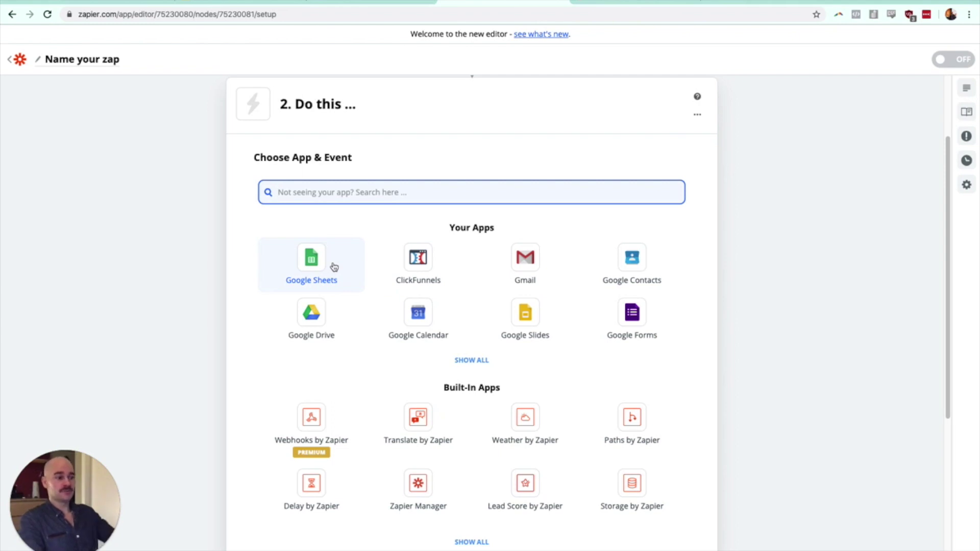
type("real")
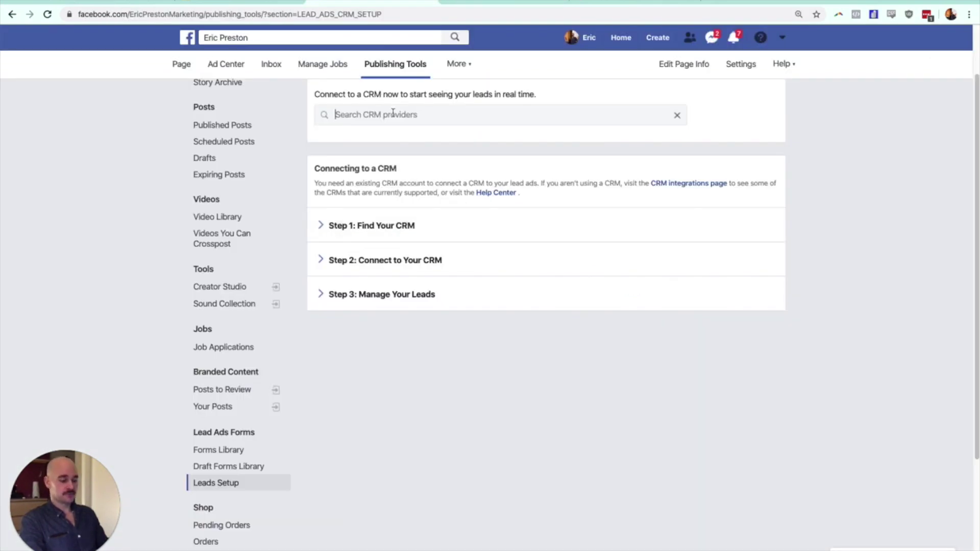
Search for and pick MailChimp as the CRM provider, then abandon its sign-in
type("mail")
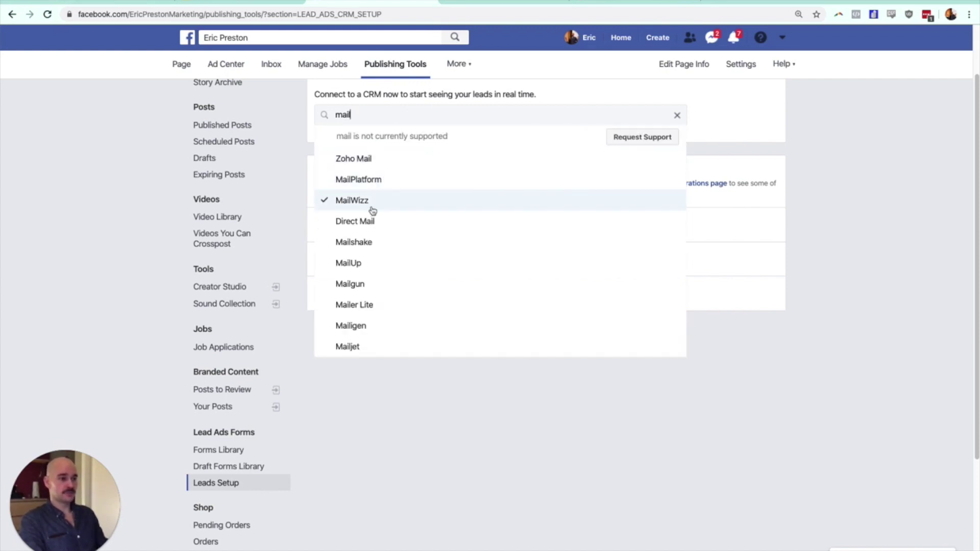
type("chimp")
left_click(382, 158)
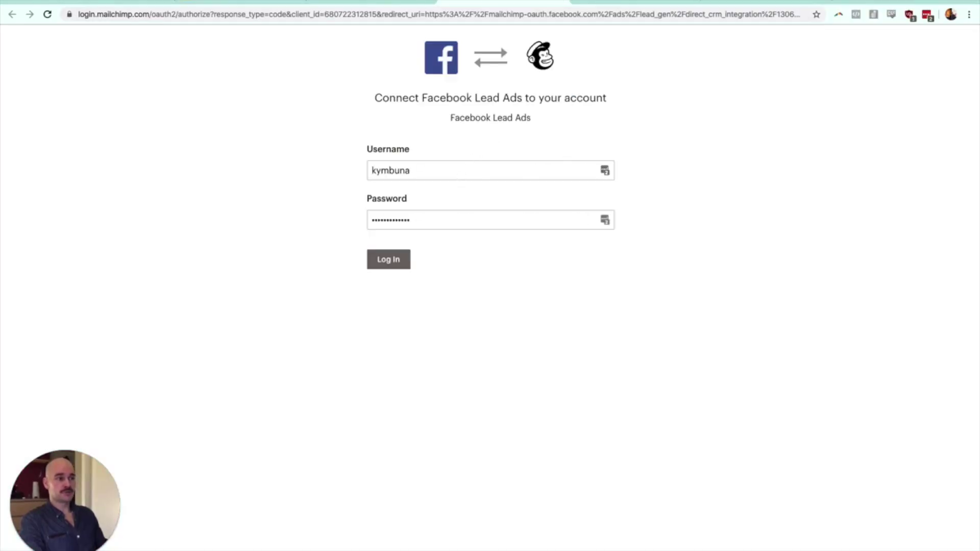
left_click(393, 2)
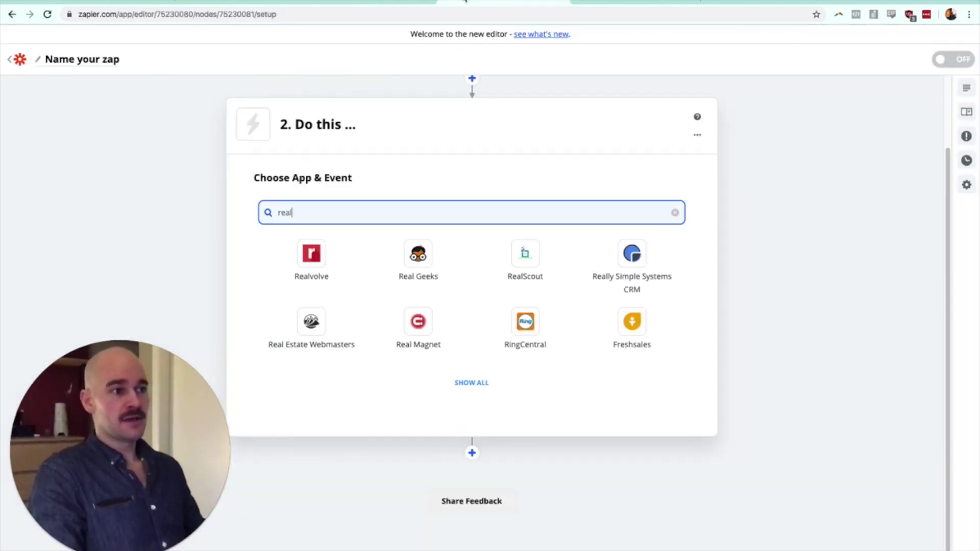
Reopen the zap's trigger and switch its app to ClickFunnels
scroll(388, 127, "up", 3)
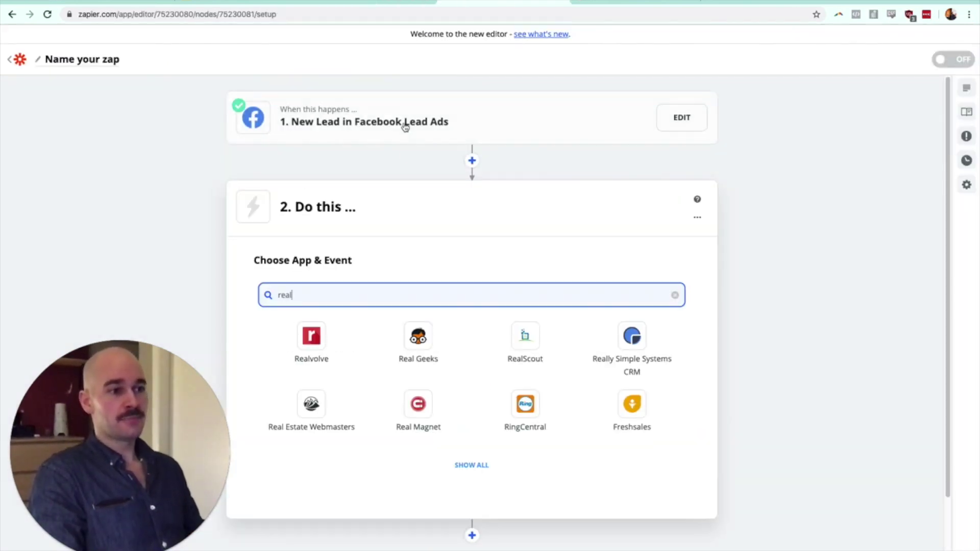
left_click(523, 127)
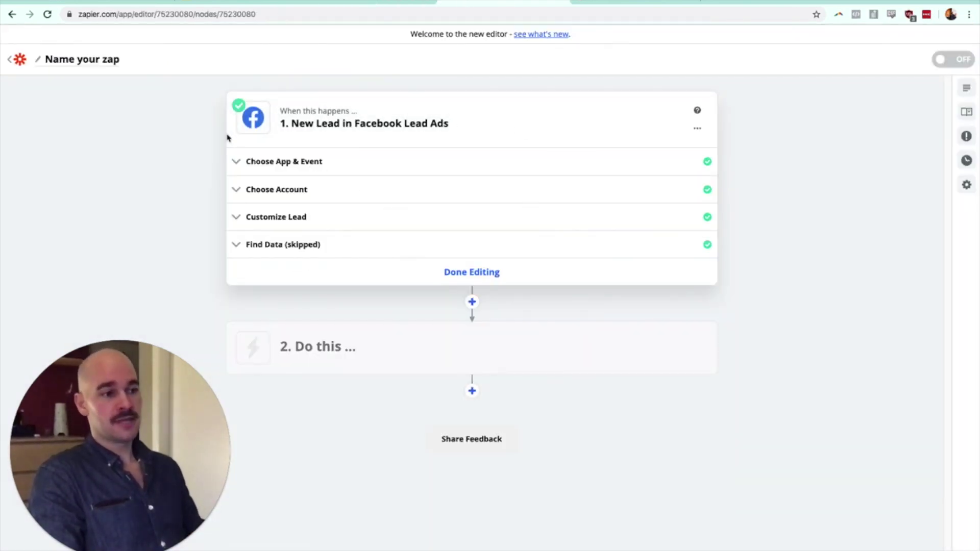
left_click(306, 162)
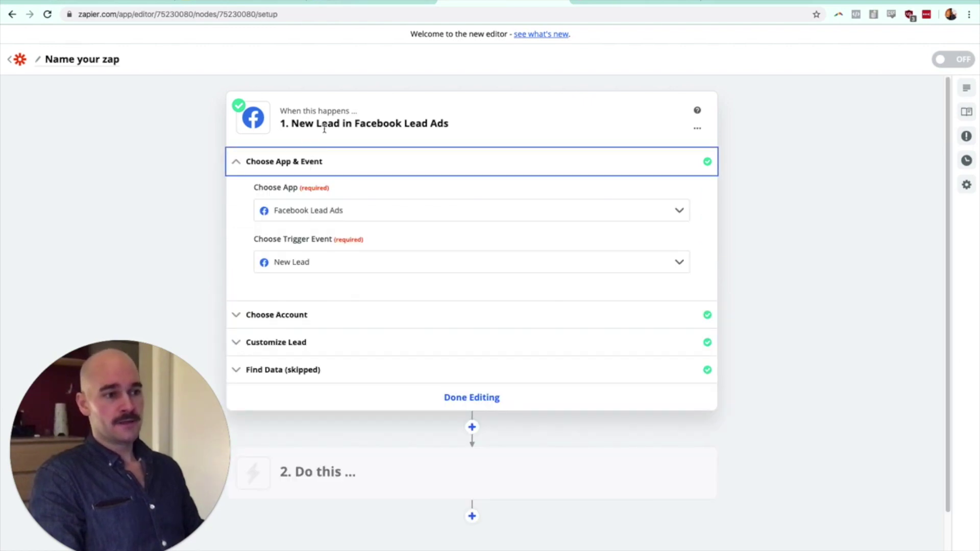
left_click(336, 216)
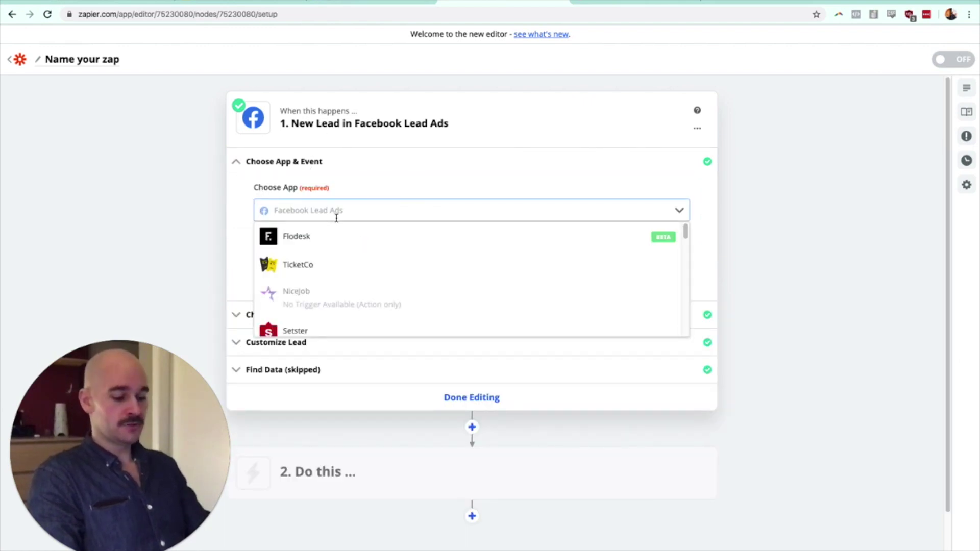
type("click")
scroll(352, 277, "down", 2)
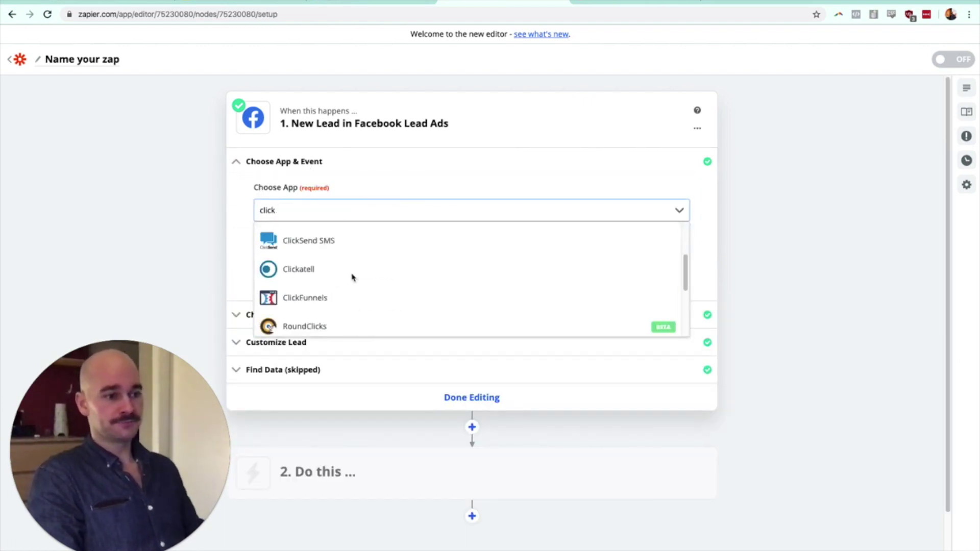
type("funn")
left_click(329, 243)
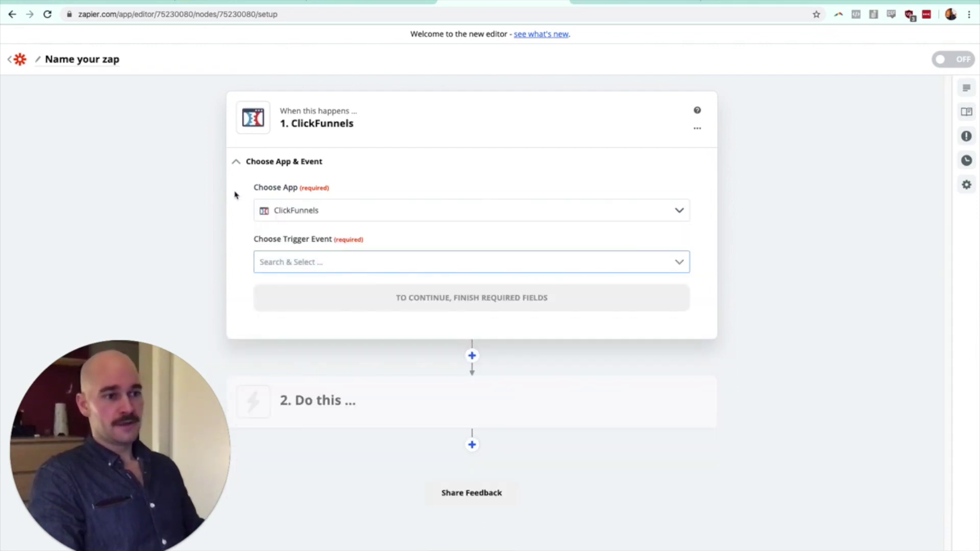
Set the ClickFunnels trigger event to New Contact Activity and continue to the account step
left_click(325, 260)
left_click(325, 325)
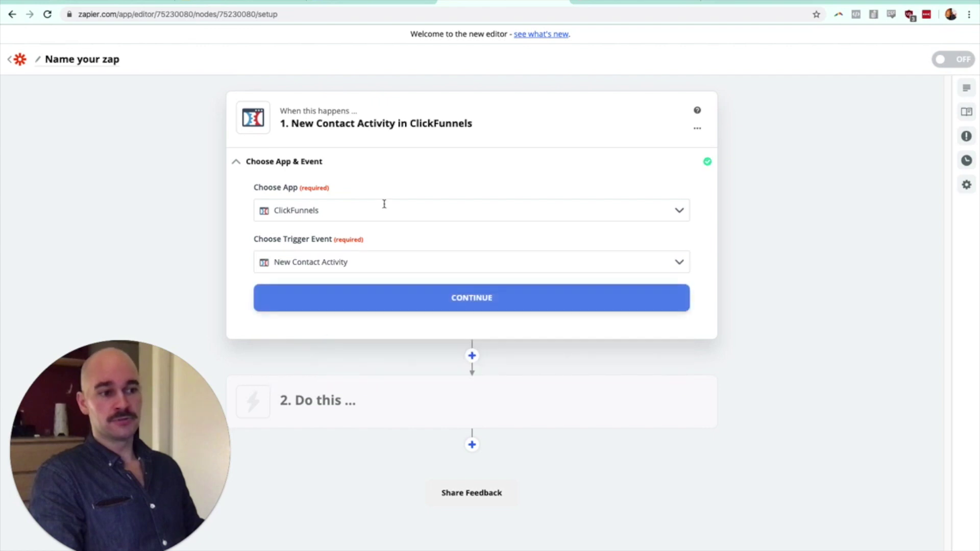
left_click(383, 307)
left_click(363, 247)
left_click(343, 295)
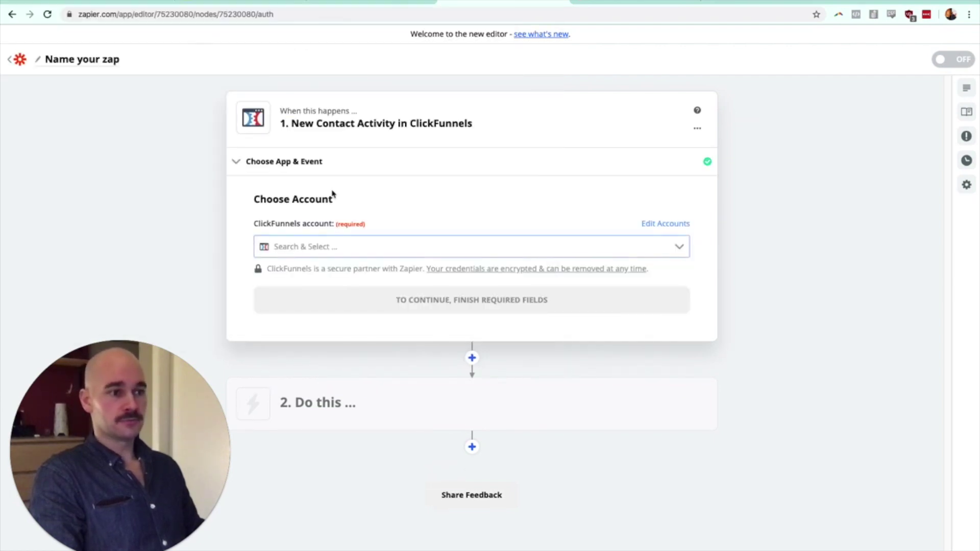
Fill the trigger's account step with the existing ClickFunnels account
left_click(310, 250)
left_click(296, 267)
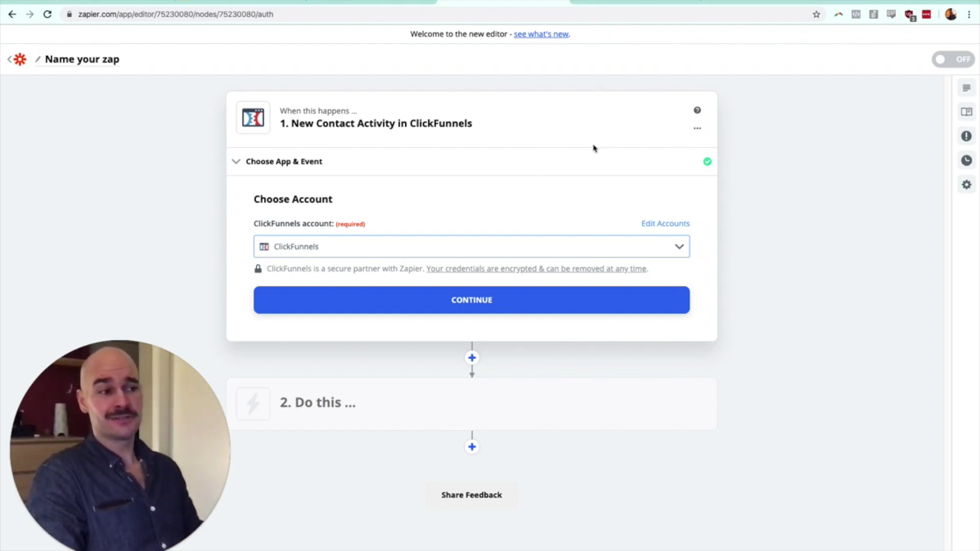
key("ctrl+shift+Tab")
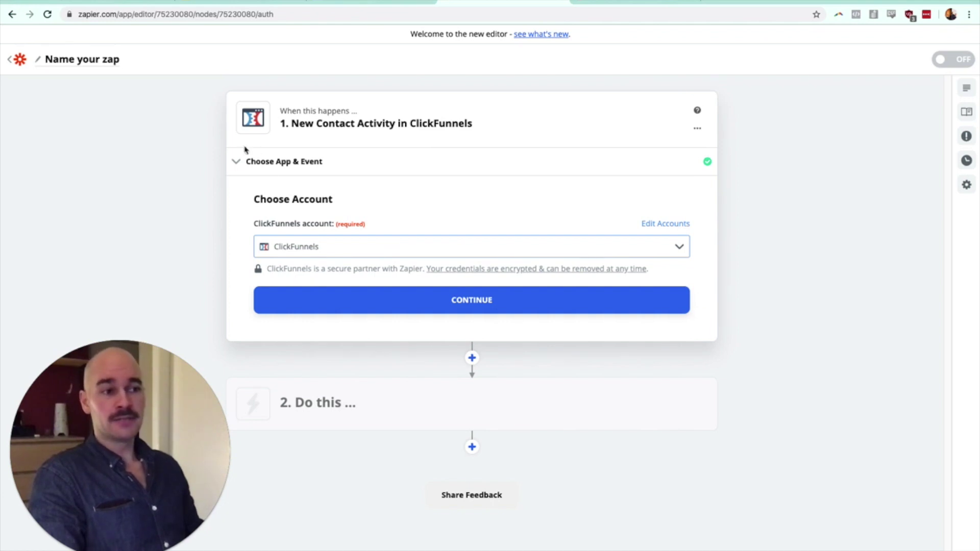
Replace the ClickFunnels trigger app with Leadpages, keeping New Form Submission, and collapse the trigger settings
left_click(356, 255)
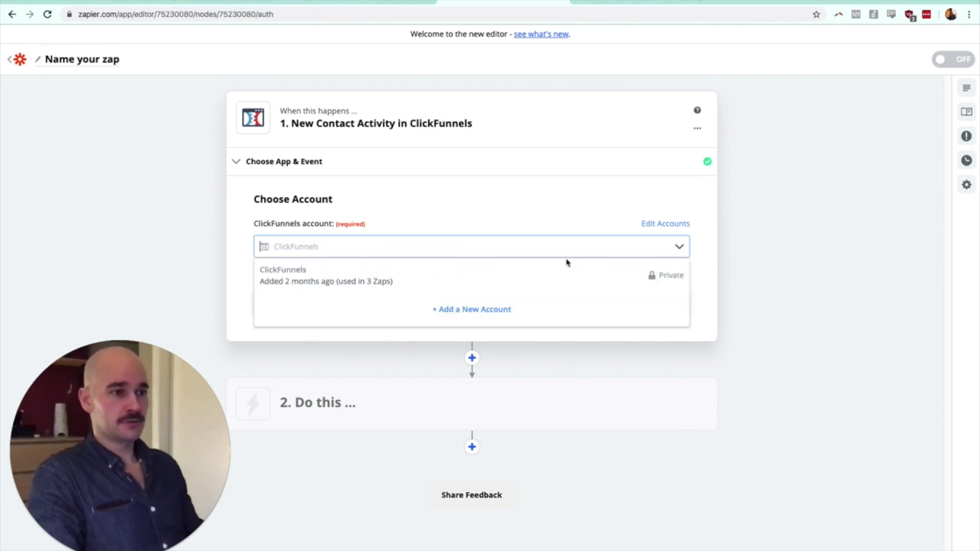
left_click(334, 160)
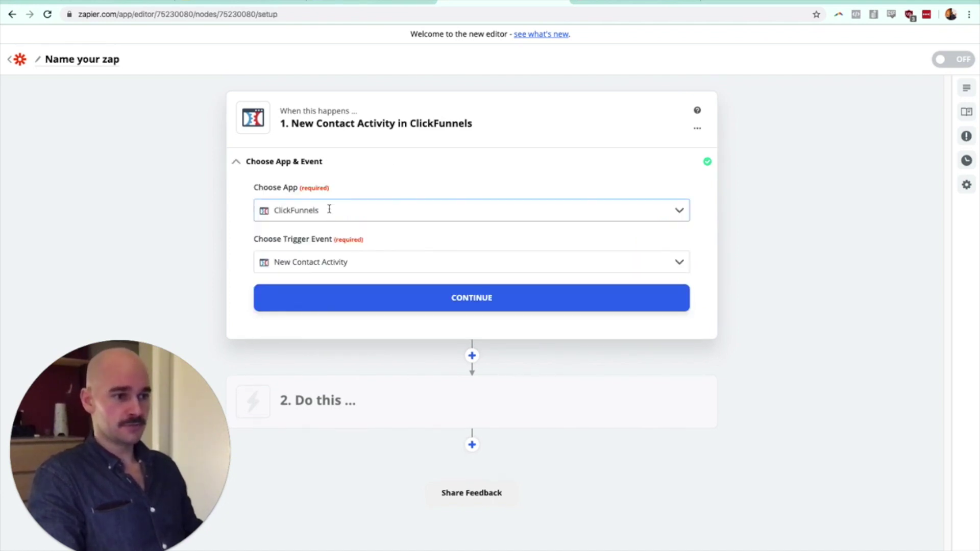
left_click(329, 210)
type("leadp")
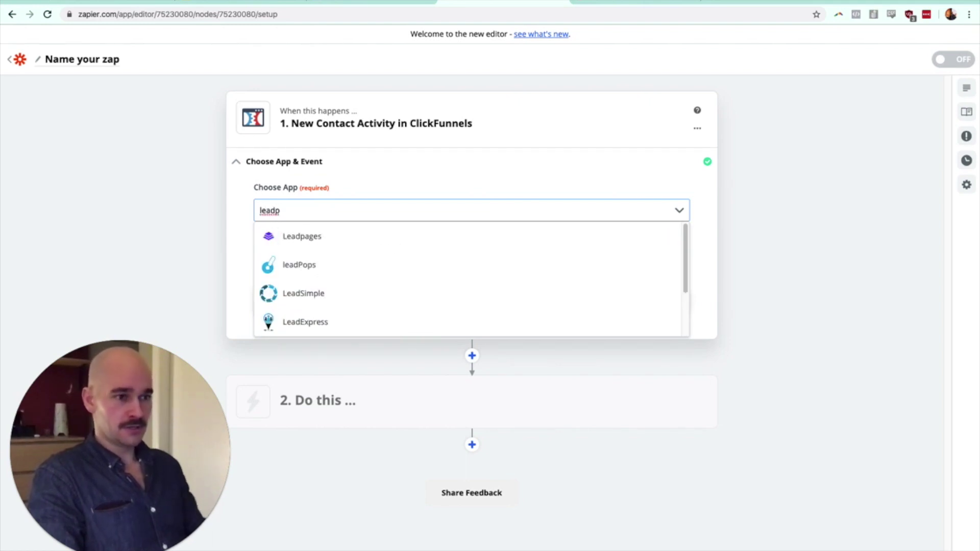
left_click(322, 234)
left_click(293, 212)
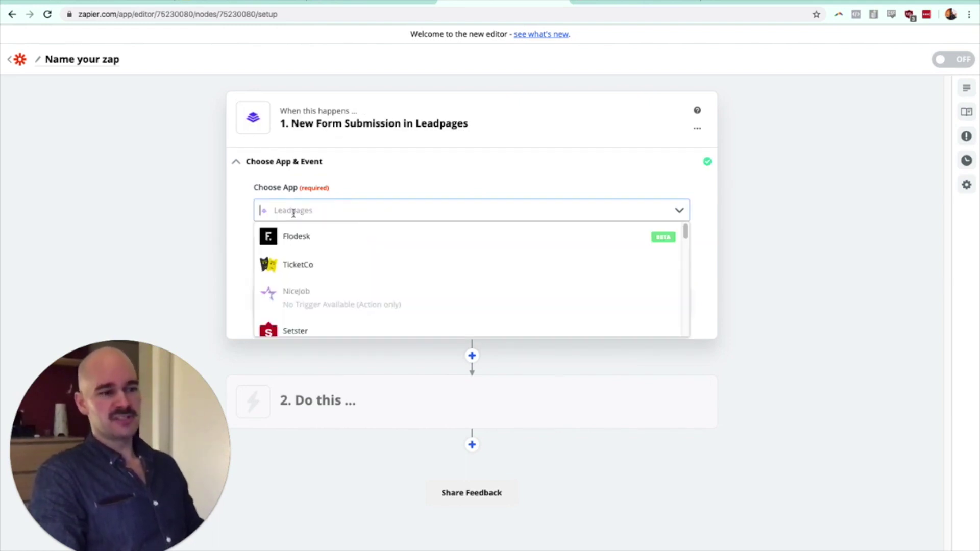
left_click(163, 169)
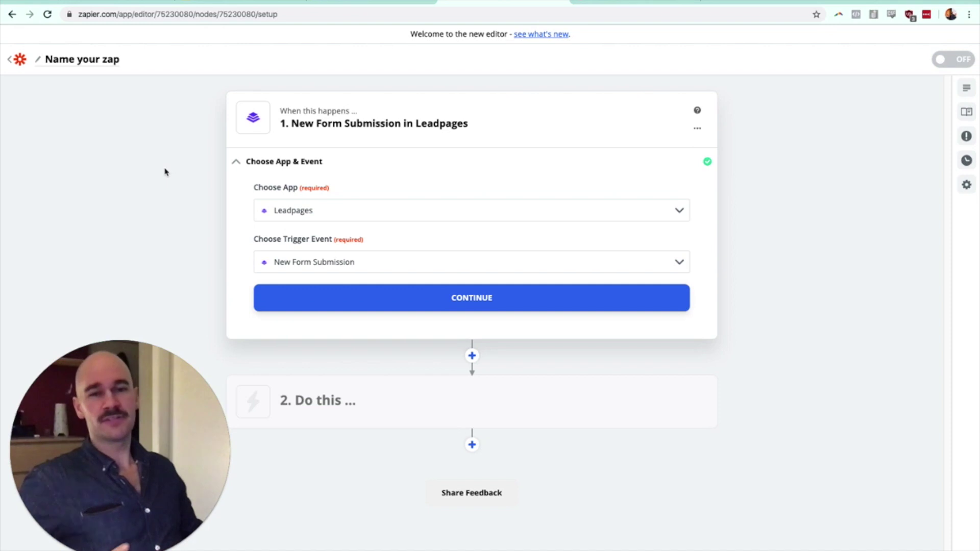
left_click(348, 213)
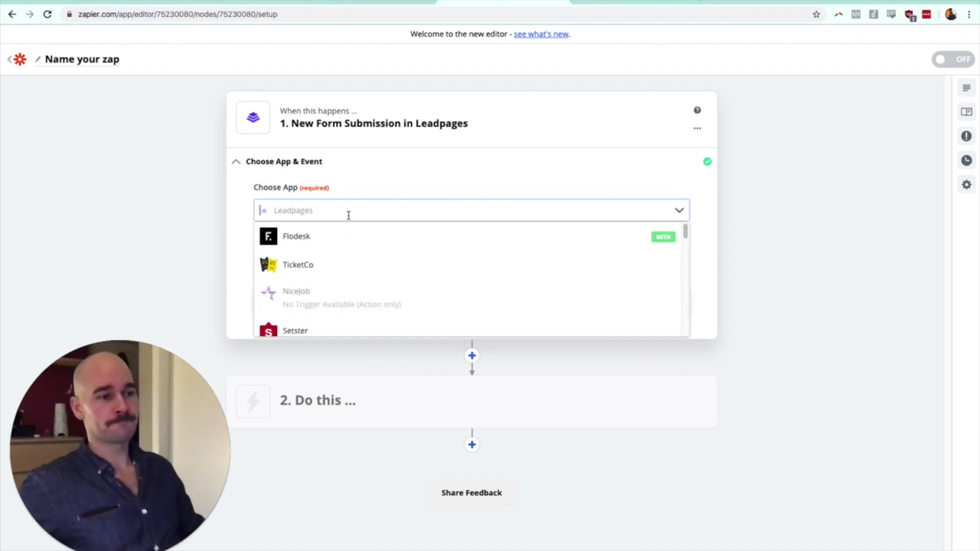
left_click(376, 175)
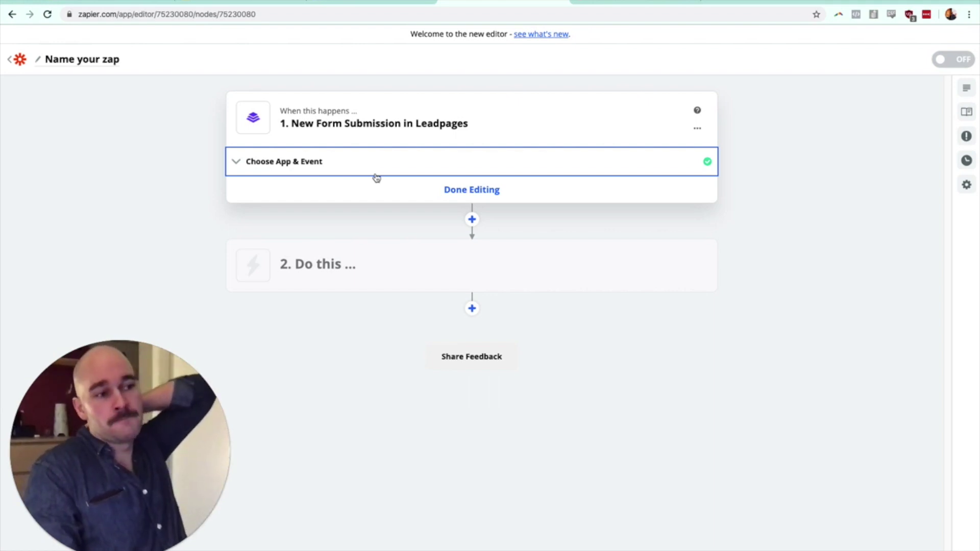
left_click(205, 147)
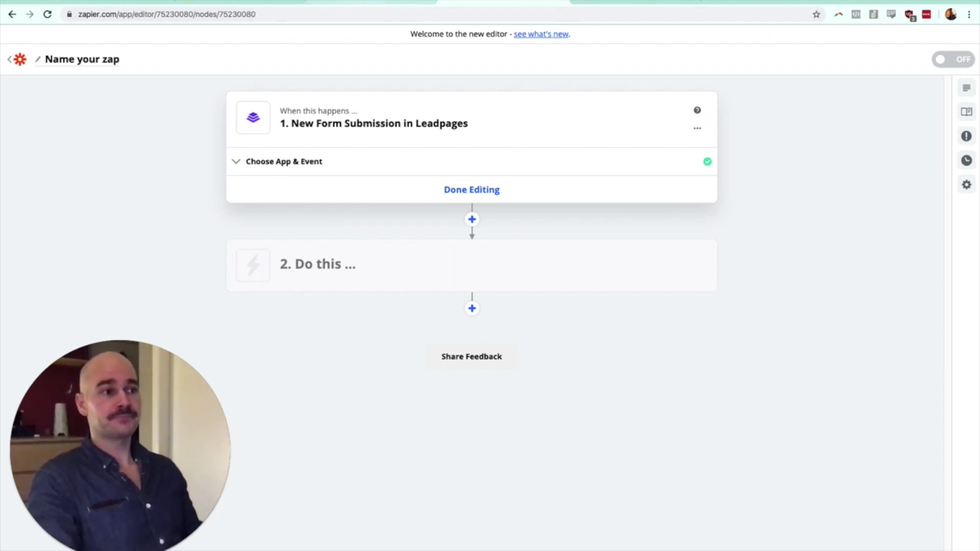
left_click(332, 3)
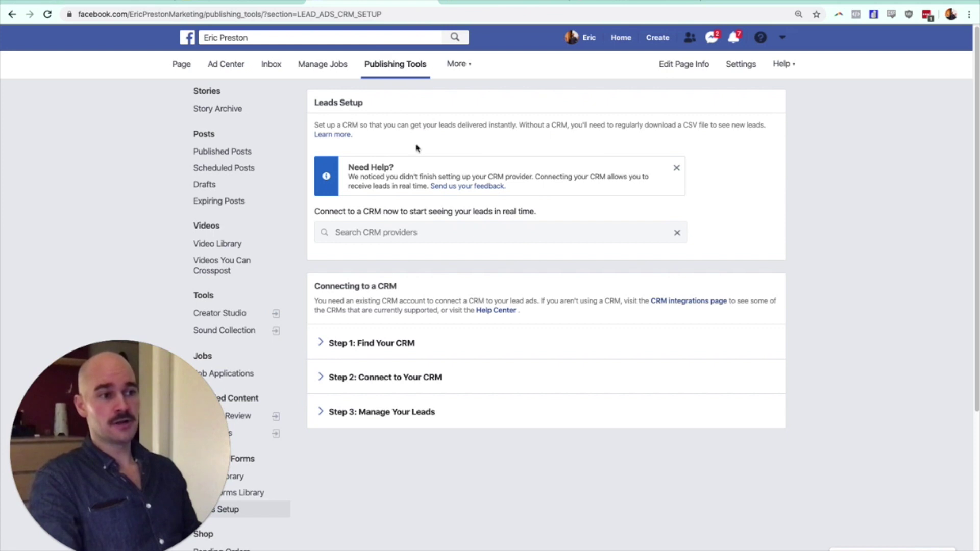